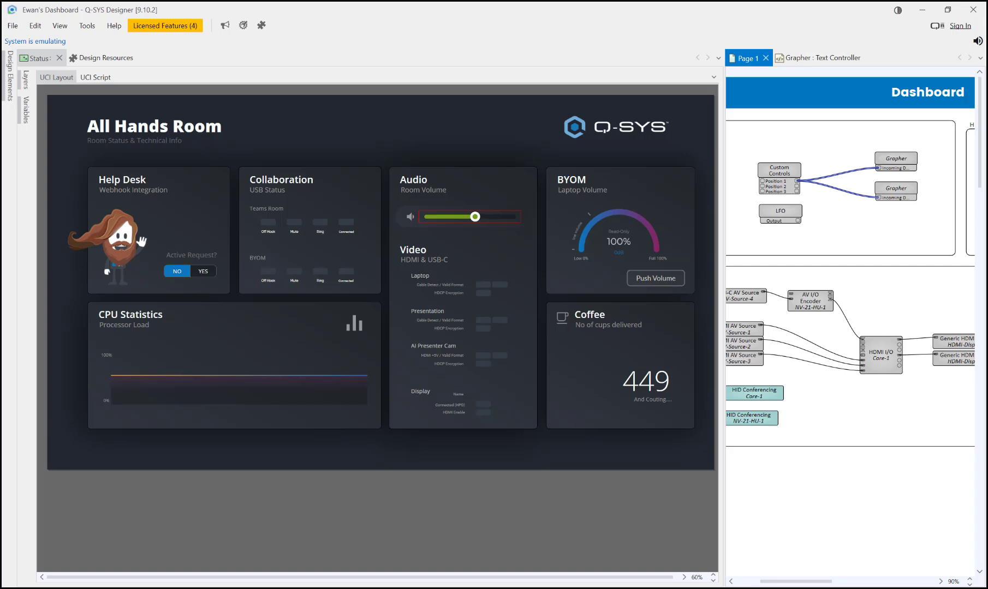
Swing the Room Volume slider down and up, to about .646 then .709, watching the CPU Statistics graph
left_click(367, 117)
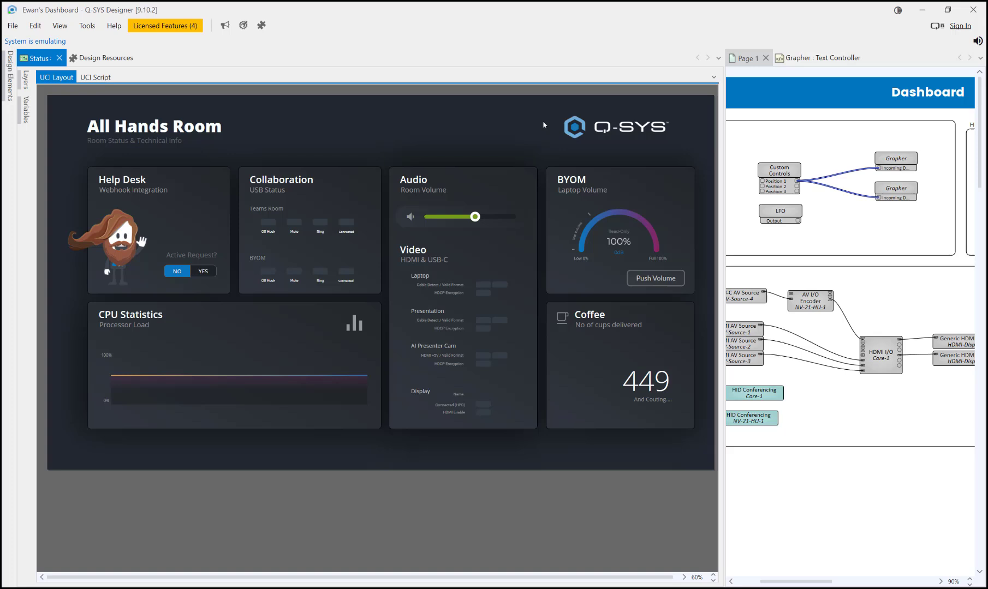
mouse_move(476, 216)
left_mouse_down()
mouse_move(442, 217)
mouse_move(495, 220)
mouse_move(453, 221)
mouse_move(487, 232)
left_mouse_up()
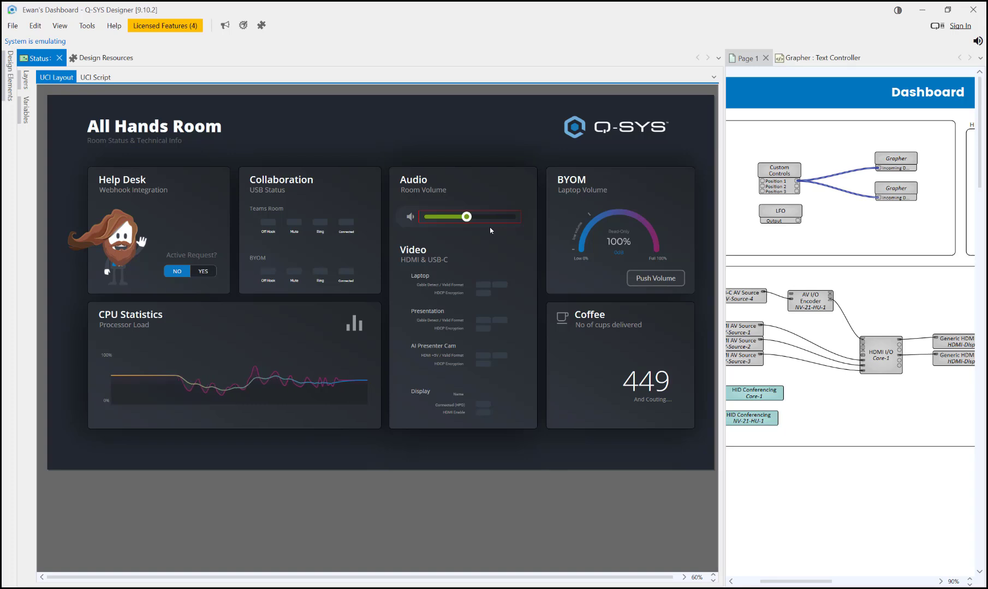
mouse_move(464, 218)
mouse_move(463, 221)
left_mouse_down()
mouse_move(443, 219)
mouse_move(491, 224)
mouse_move(480, 224)
left_mouse_up()
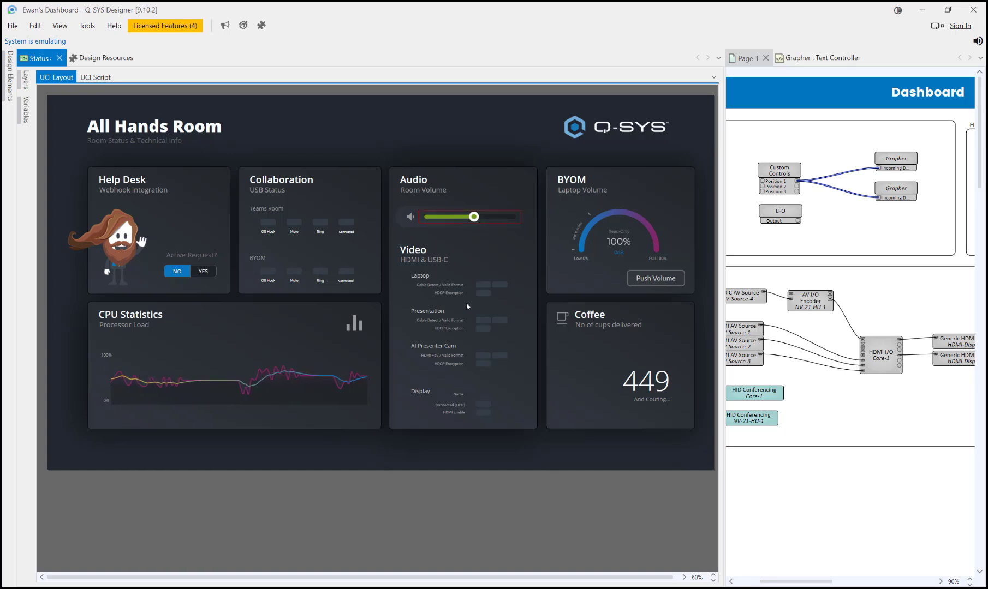
left_click(474, 217)
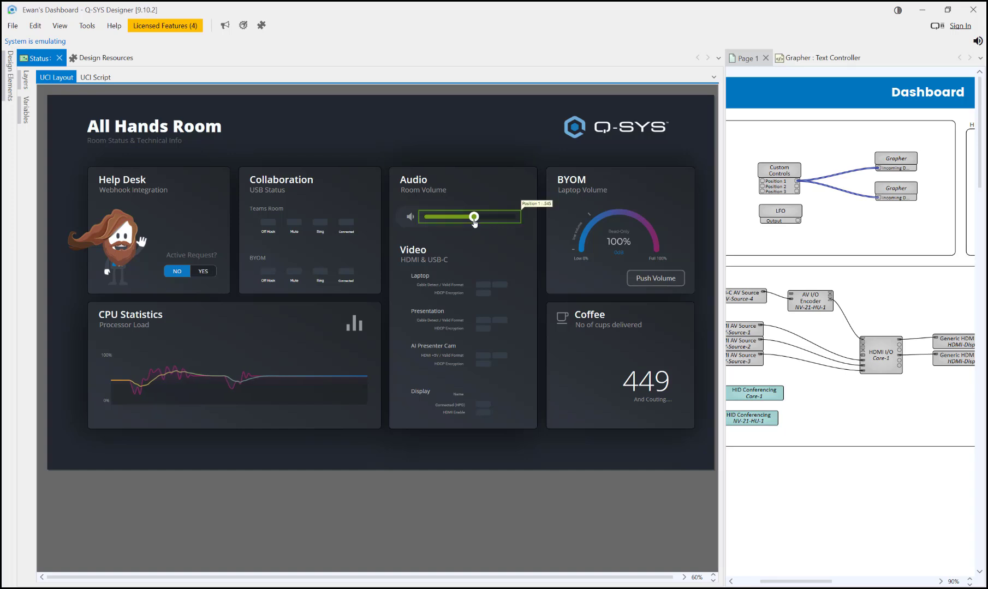
mouse_move(468, 220)
left_mouse_down()
mouse_move(454, 220)
mouse_move(473, 218)
left_mouse_up()
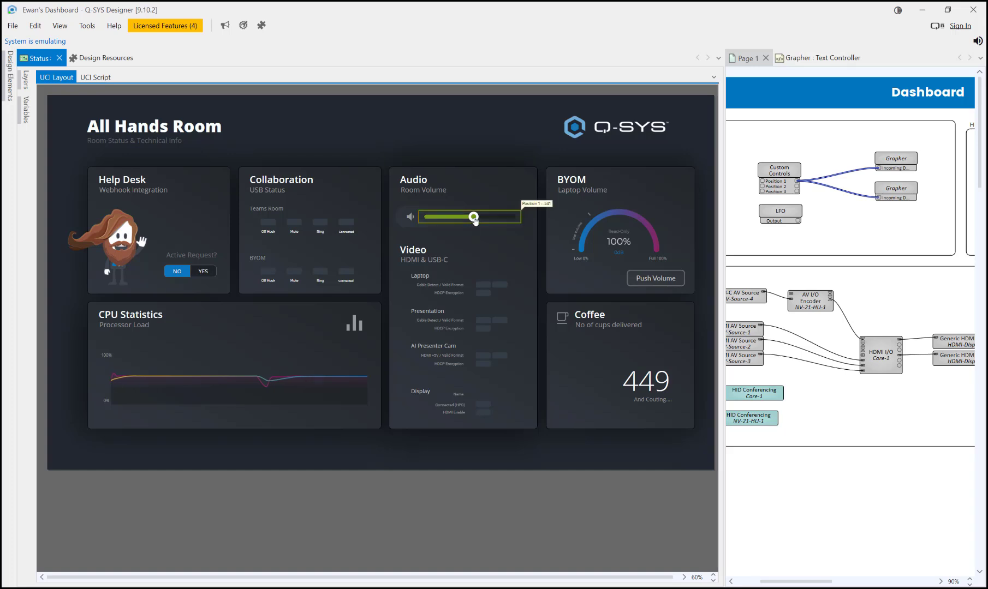
mouse_move(473, 217)
left_mouse_down()
mouse_move(489, 217)
mouse_move(446, 220)
mouse_move(494, 221)
mouse_move(477, 225)
left_mouse_up()
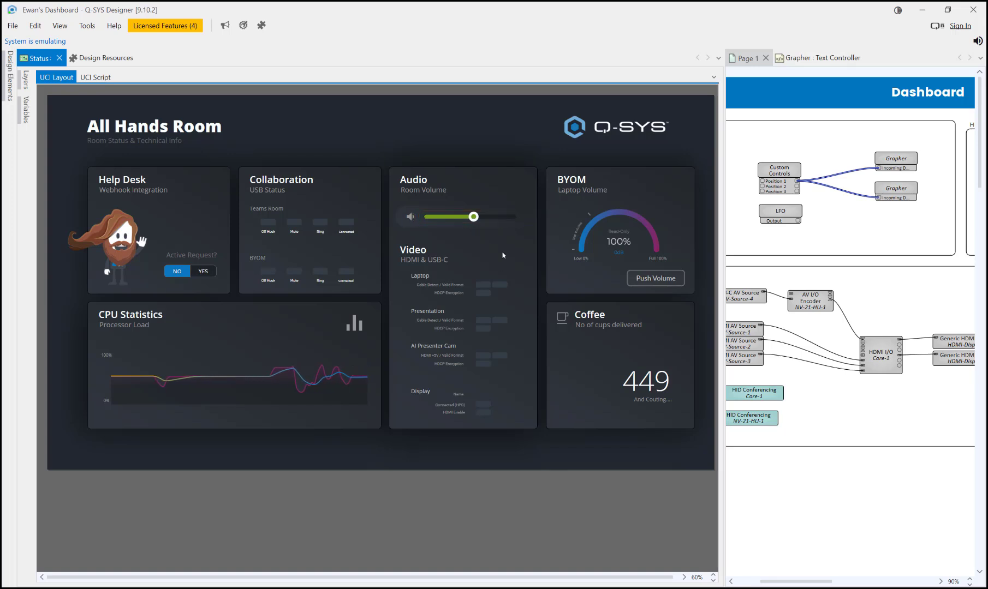
Open the top Grapher's controls and toggle Fill and Smooth for the first CPU line
double_click(896, 165)
left_click_drag(895, 176, 782, 152)
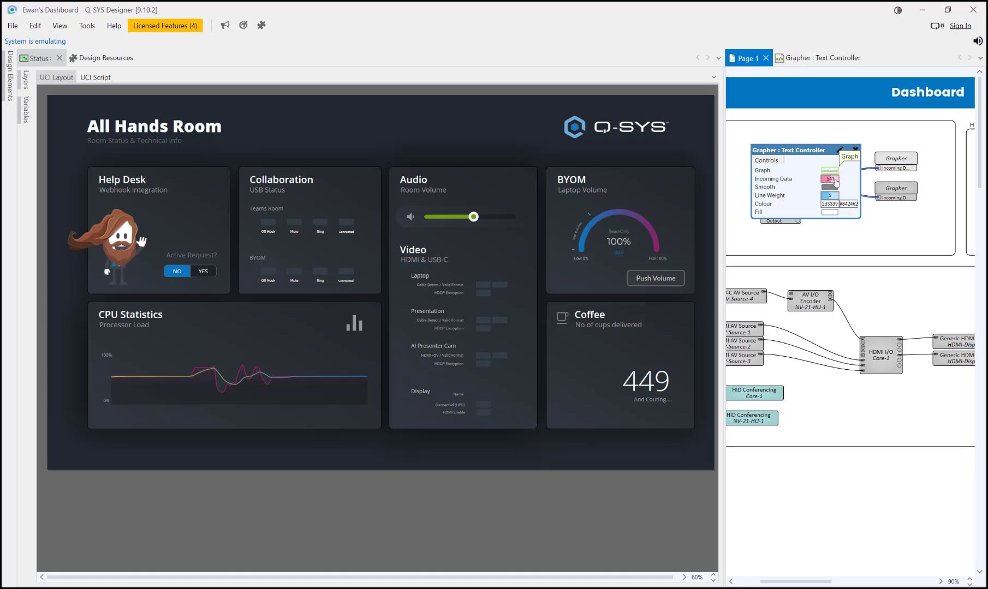
left_click(830, 213)
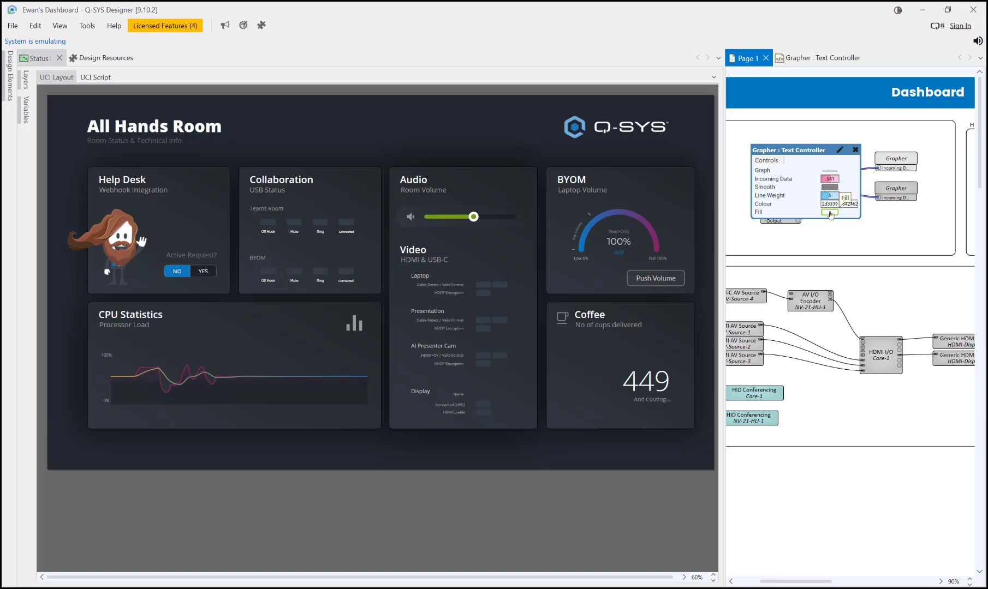
left_click(830, 213)
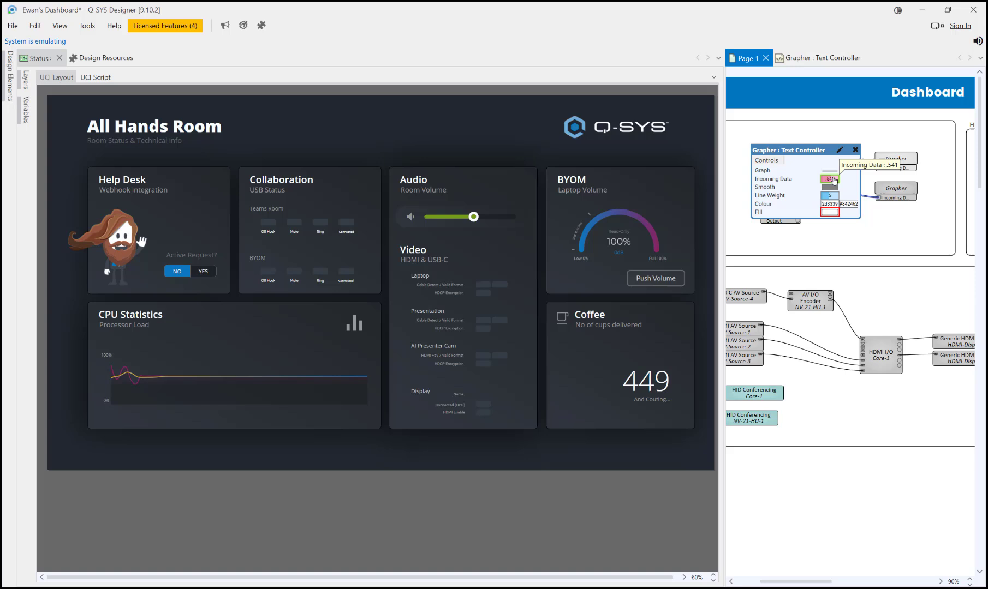
left_click(830, 187)
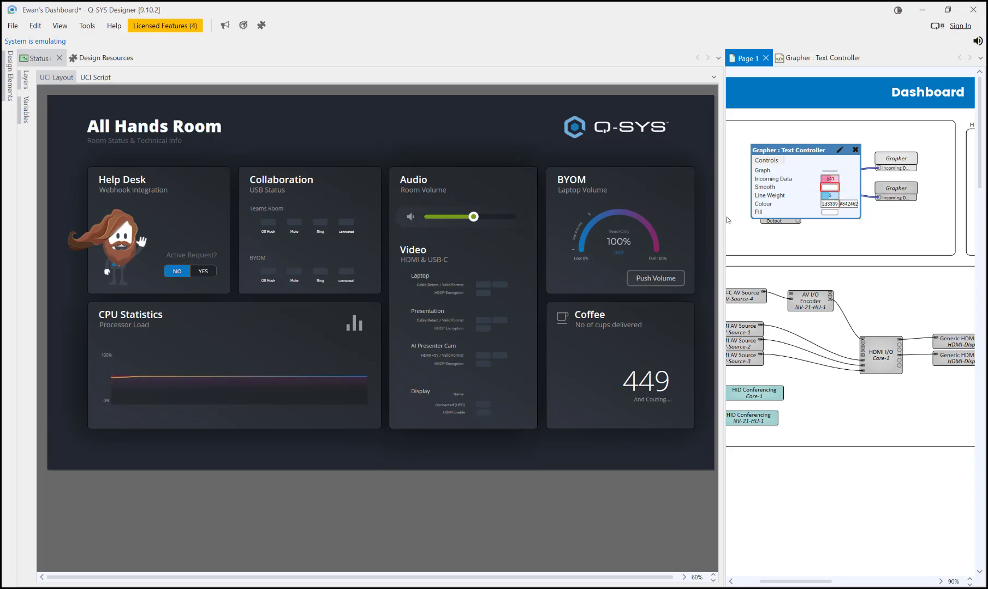
Test with Room Volume changes, then leave smoothing off and the first CPU line filled
mouse_move(476, 218)
left_mouse_down()
mouse_move(440, 218)
mouse_move(488, 219)
mouse_move(440, 219)
mouse_move(502, 229)
mouse_move(475, 225)
left_mouse_up()
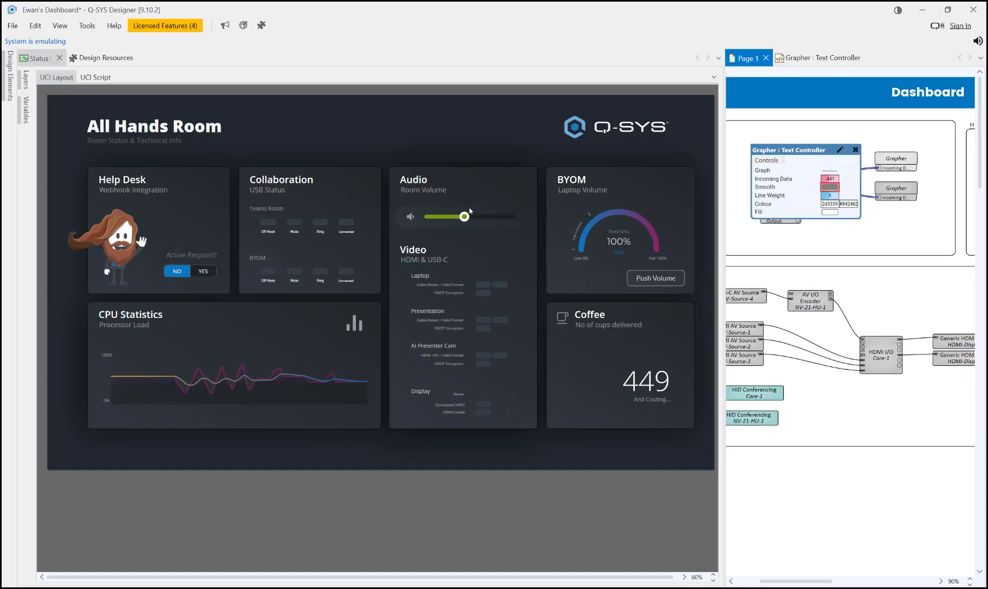
left_click_drag(469, 217, 489, 226)
left_click(830, 188)
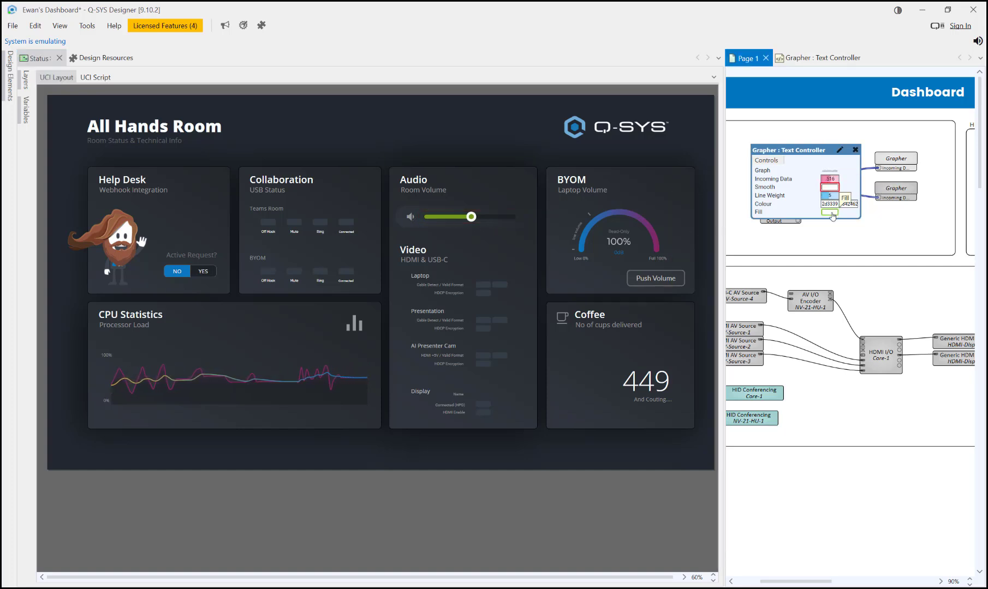
left_click(830, 213)
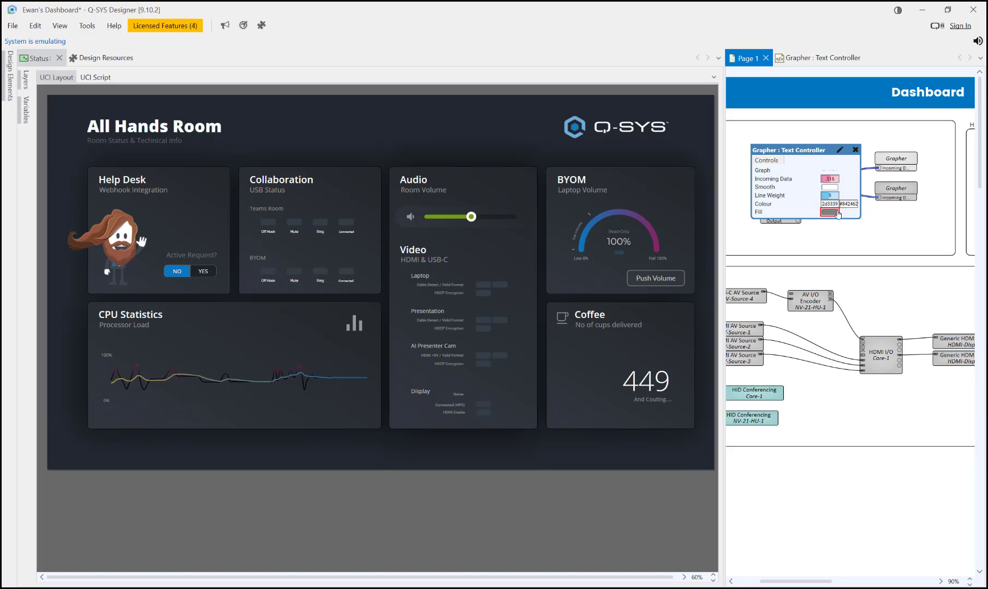
left_click(829, 212)
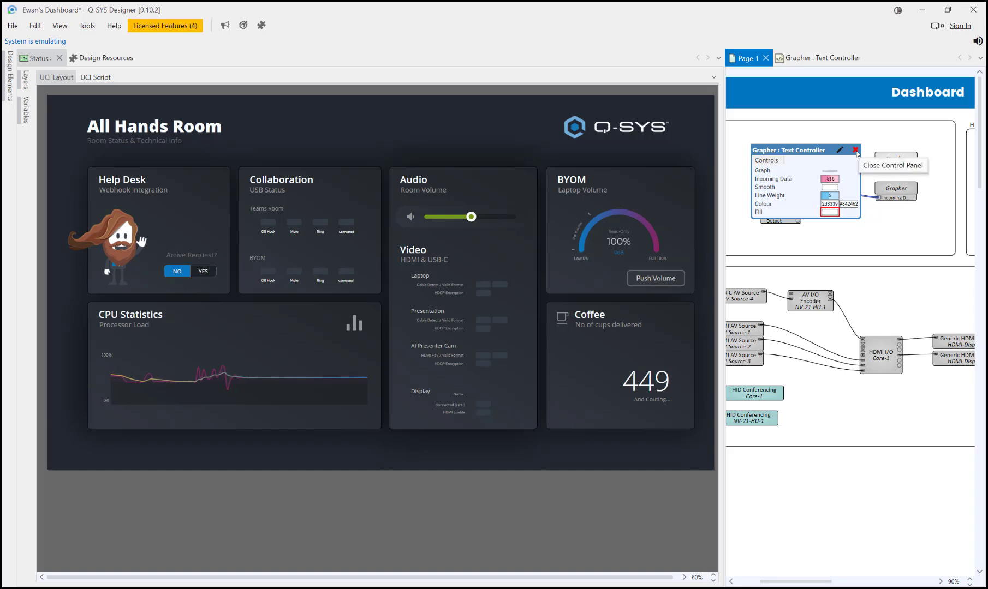
Close the first Grapher's controls and toggle smoothing on the second Grapher's line
left_click(856, 151)
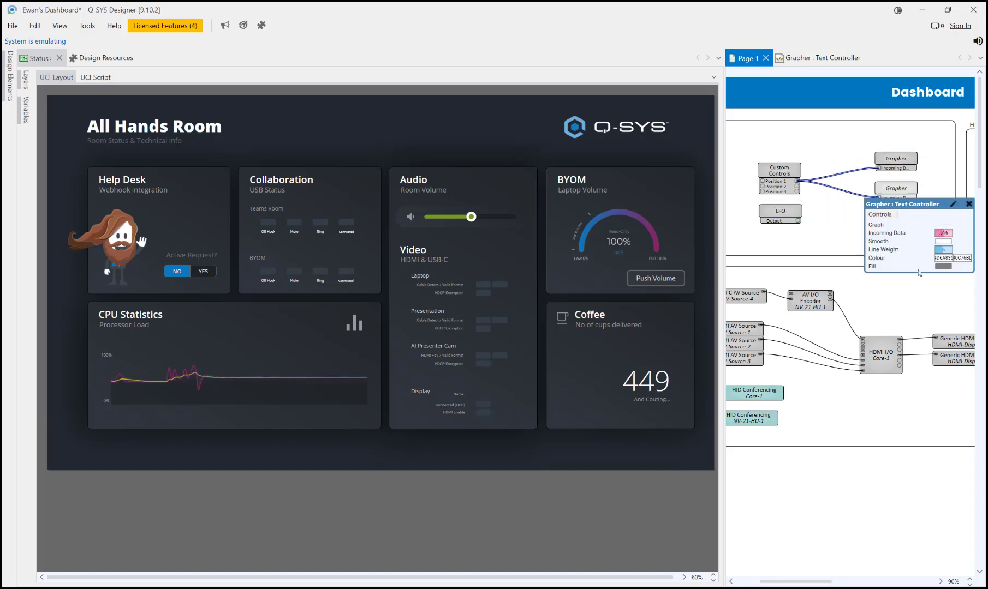
double_click(895, 189)
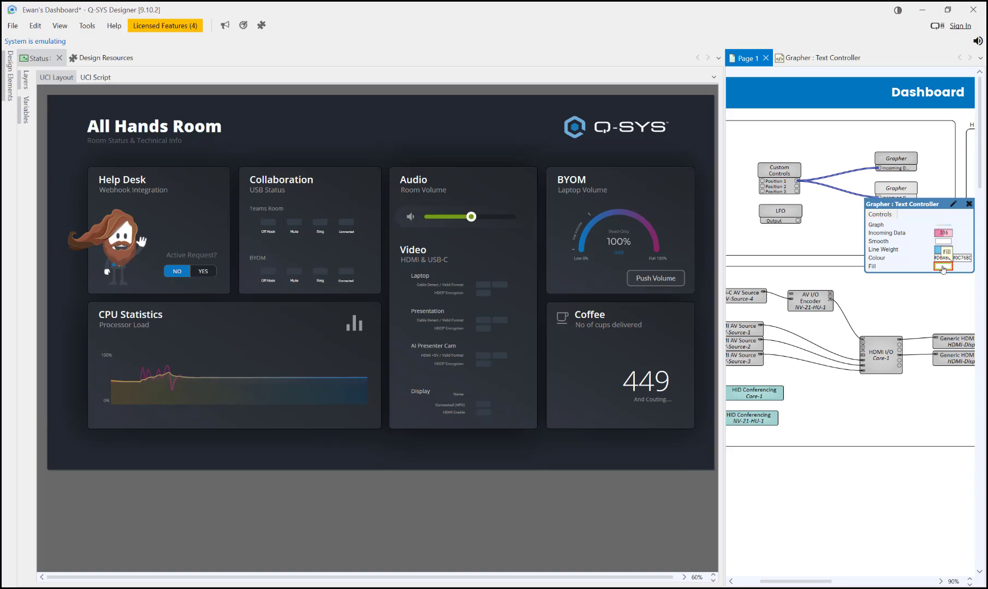
left_click_drag(914, 211, 811, 199)
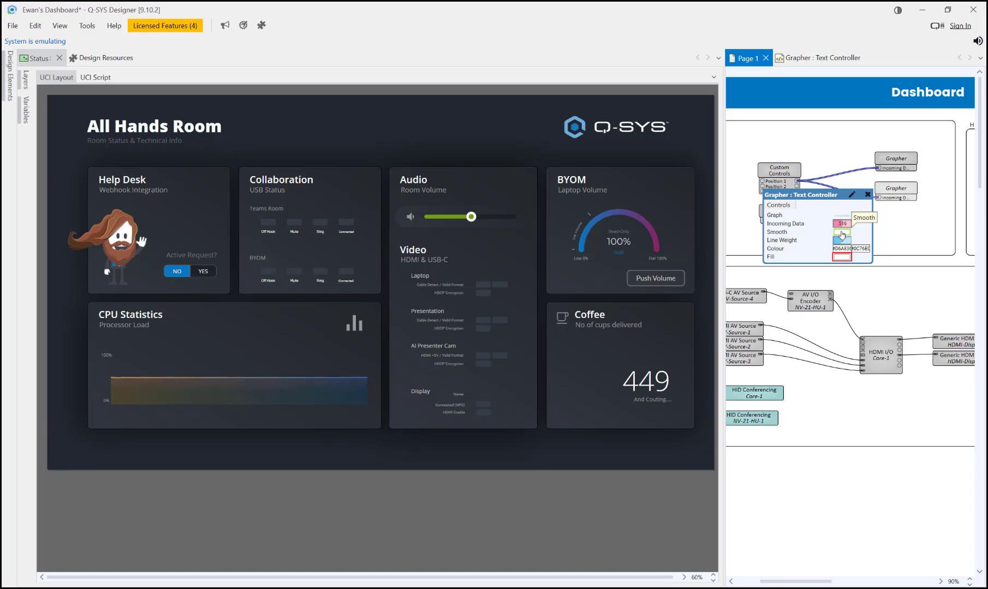
left_click(842, 234)
Lower, then raise Room Volume to about .554 to test the second graph line
mouse_move(472, 221)
left_mouse_down()
mouse_move(437, 222)
mouse_move(459, 222)
left_mouse_up()
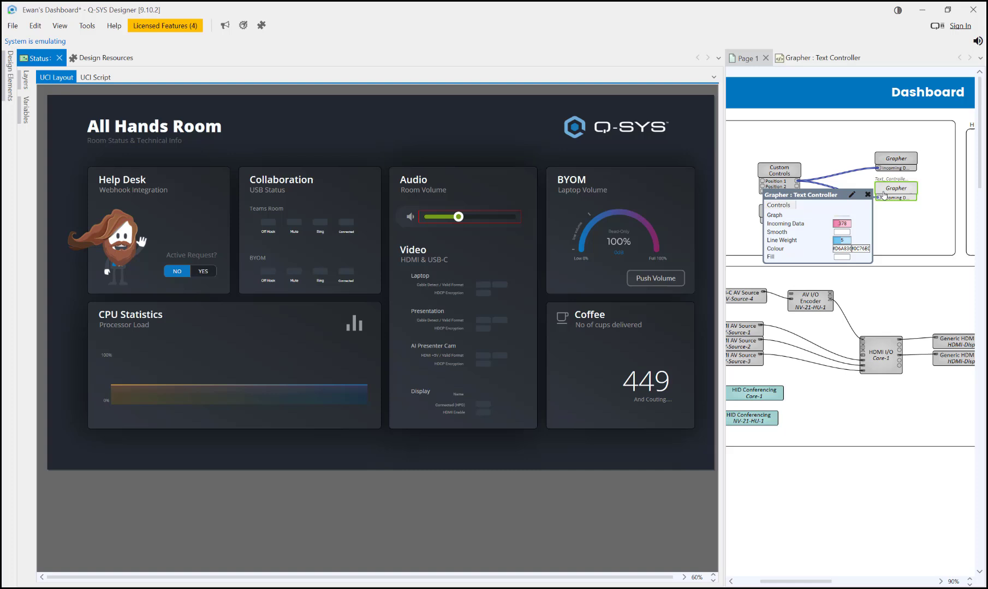
left_click_drag(823, 195, 809, 226)
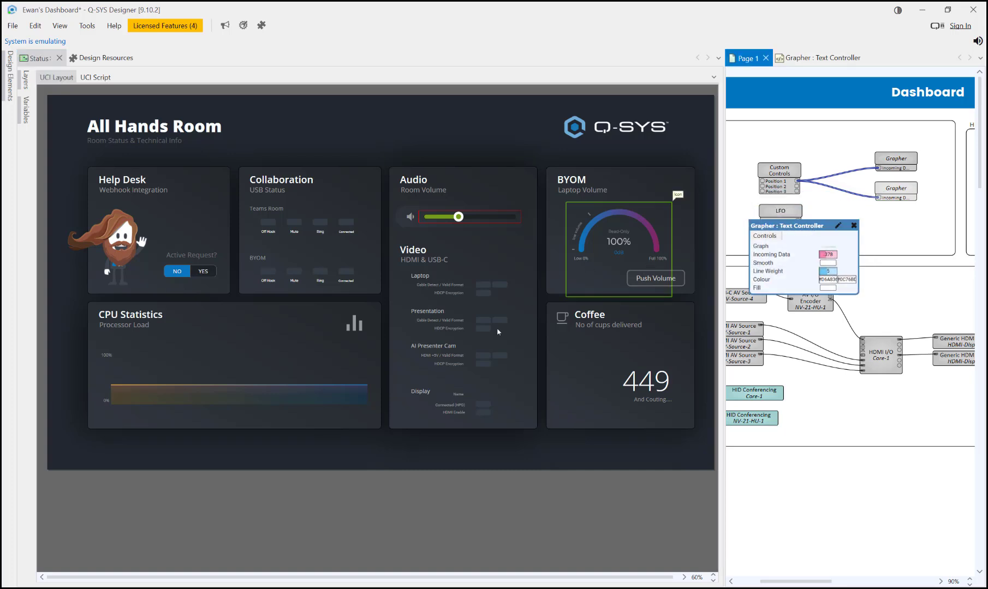
left_click_drag(459, 217, 482, 221)
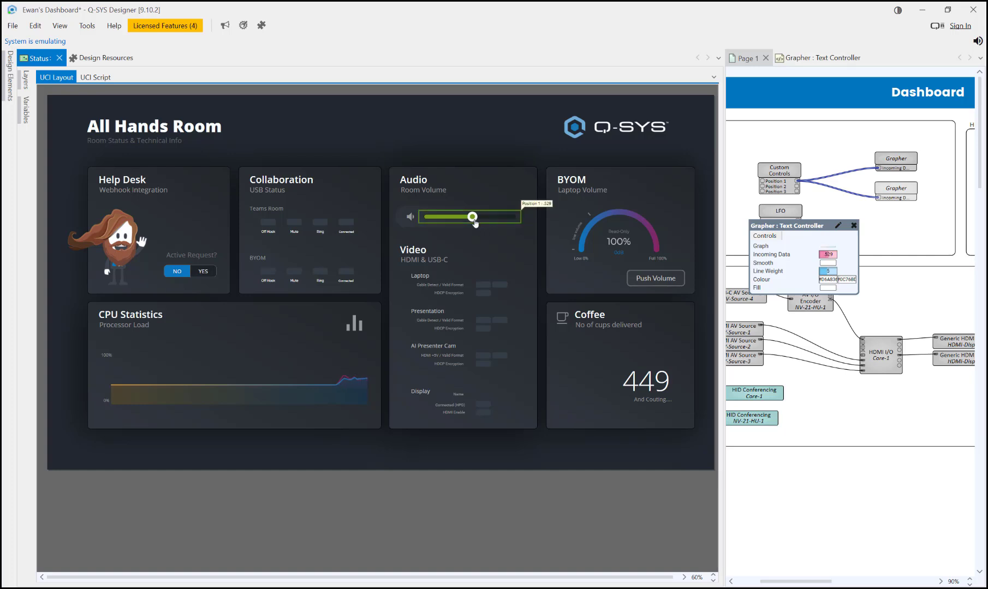
Close the Grapher controls and lower the Volume Icon w Default volume so the BYOM gauge reads 24%
left_click(854, 226)
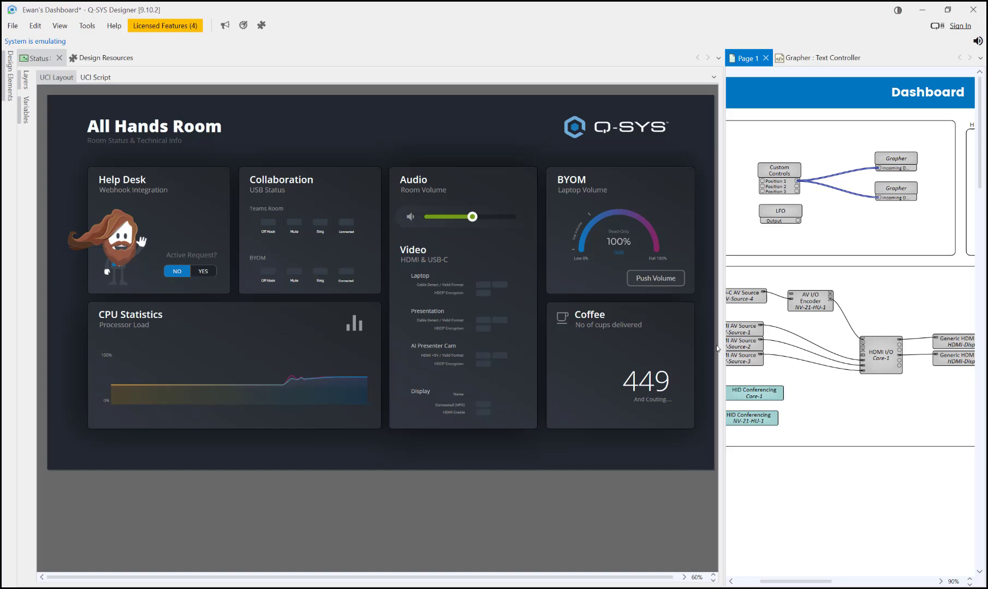
left_click_drag(787, 580, 873, 527)
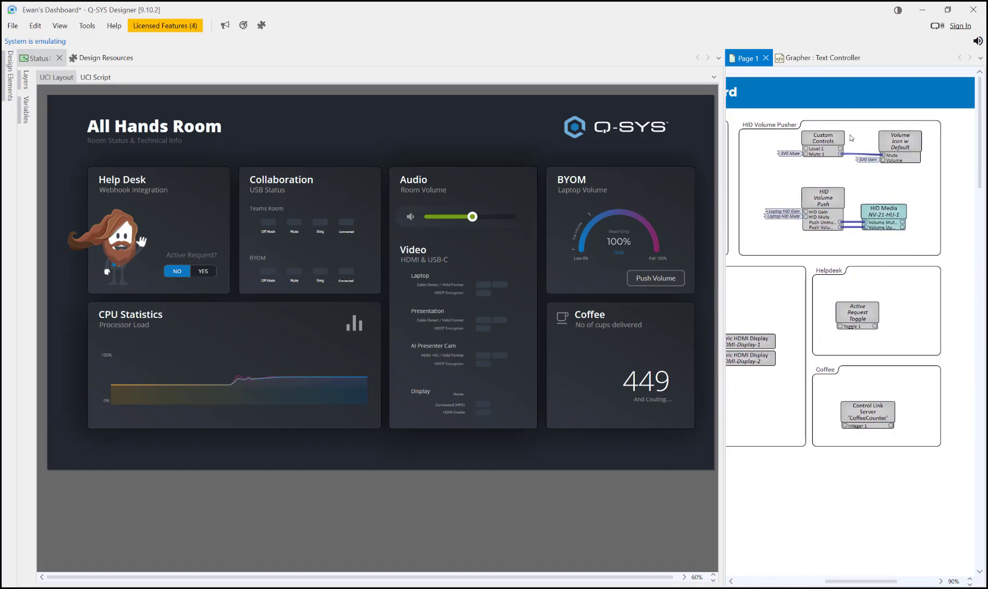
mouse_move(912, 153)
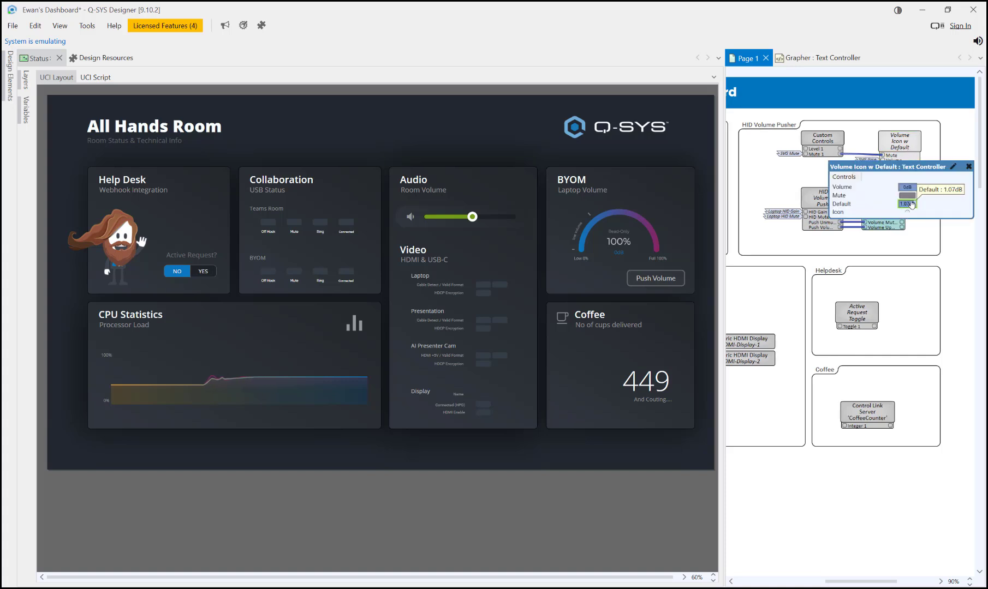
left_click(907, 195)
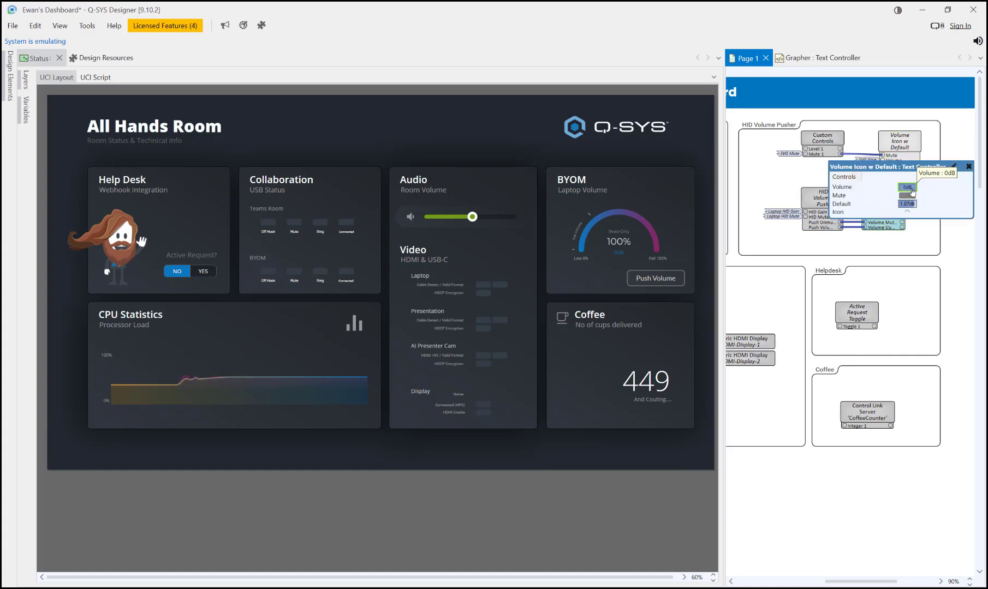
left_click_drag(911, 189, 884, 193)
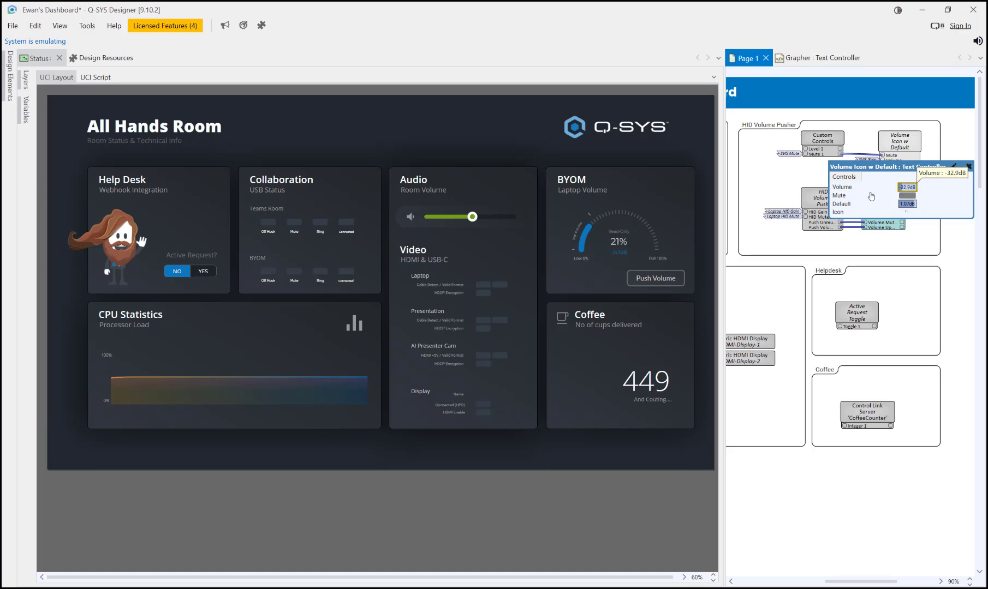
Set the laptop volume to -32.7dB so the BYOM Laptop Volume gauge reads 18%
scroll(642, 249, "up", 3)
left_click(643, 255)
scroll(645, 260, "up", 3)
scroll(644, 260, "up", 4)
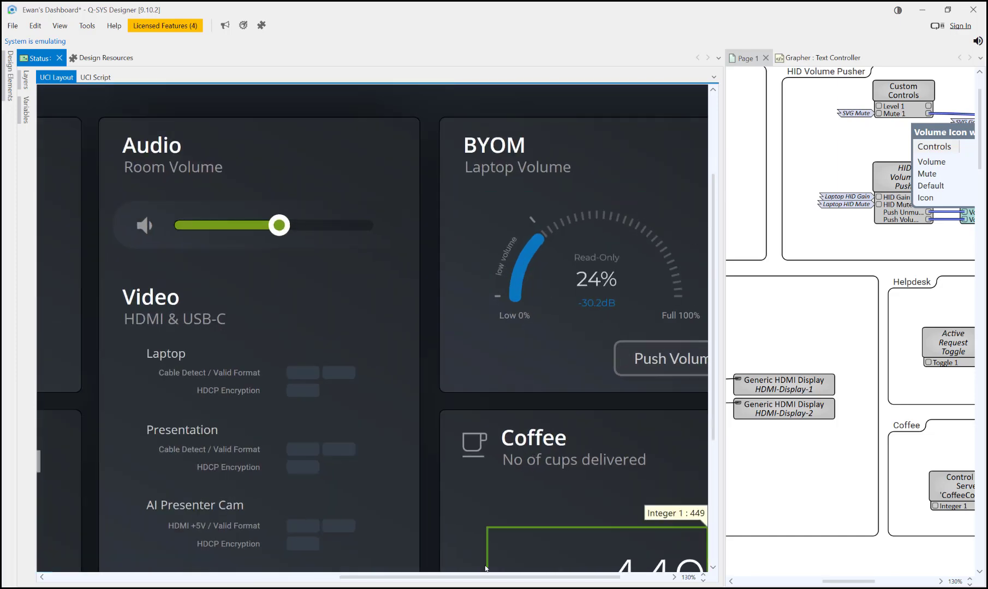
left_click_drag(488, 579, 531, 578)
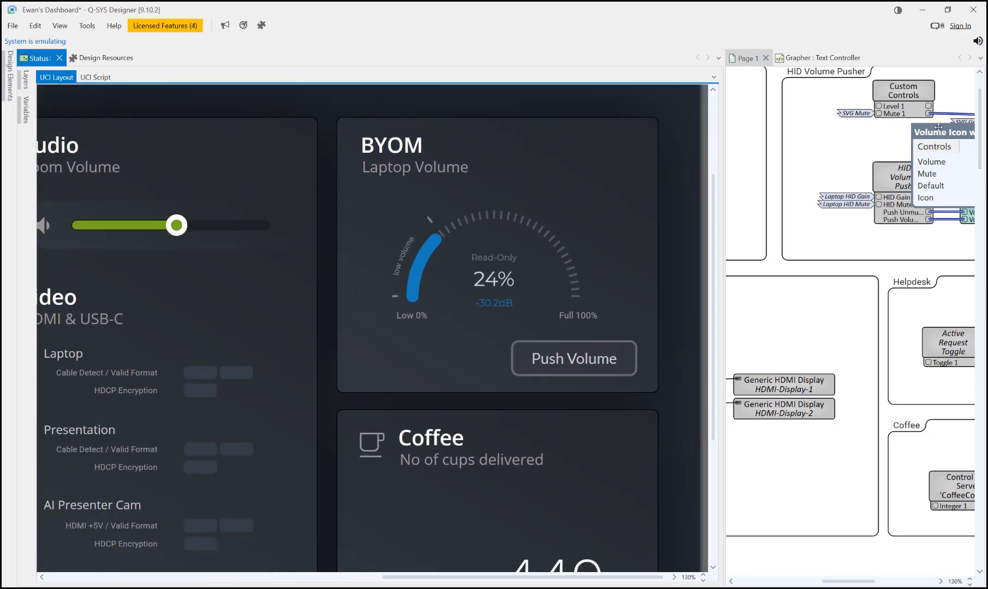
left_click_drag(938, 127, 772, 151)
scroll(862, 183, "up", 3)
left_click_drag(862, 183, 875, 209)
left_click(611, 356)
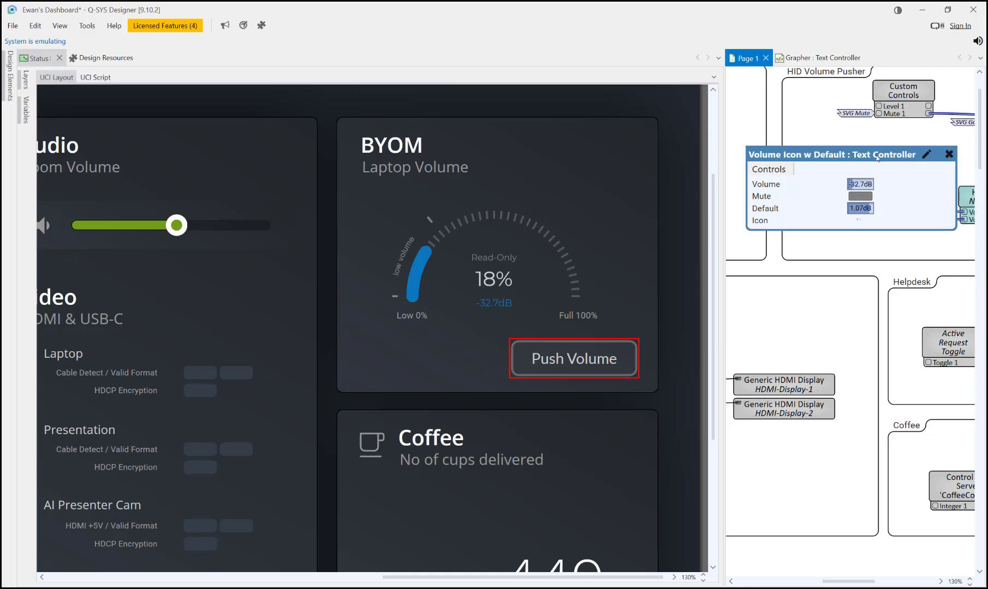
Close the Volume Icon controller window and scroll the schematic right
left_click_drag(881, 153, 809, 185)
left_click(876, 186)
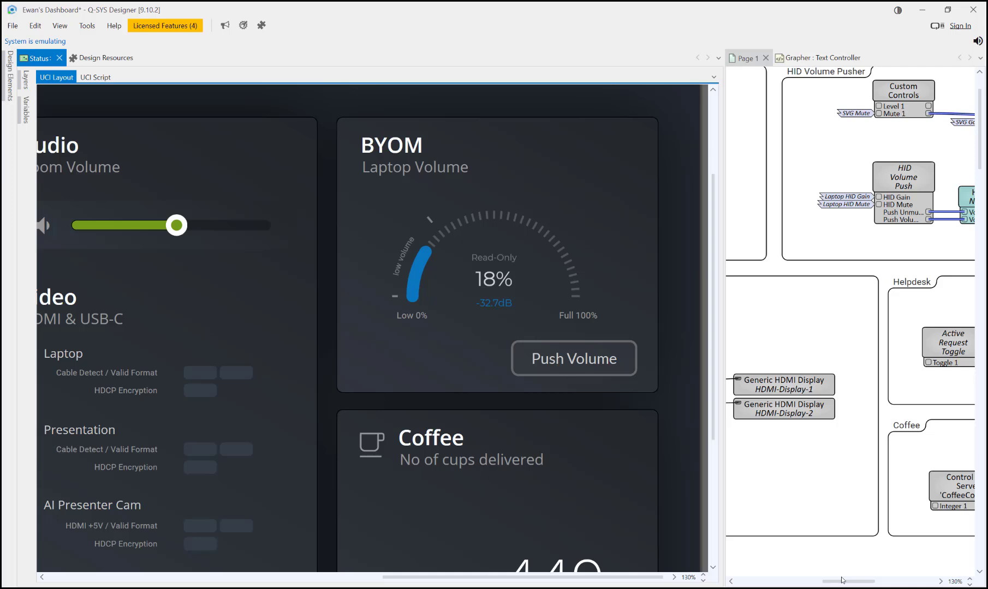
left_click_drag(846, 583, 869, 583)
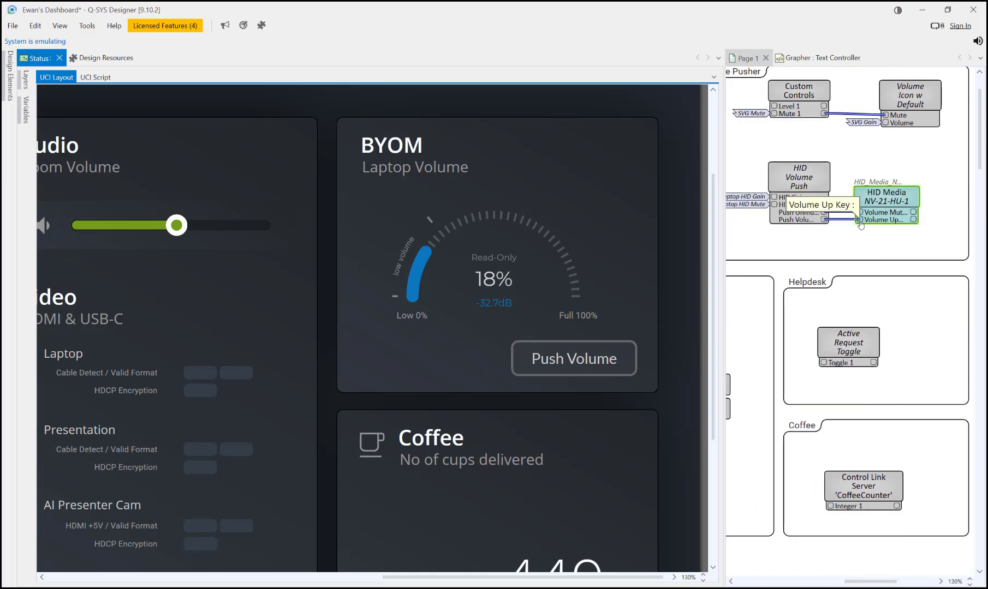
Select the HID Media and HID Volume Push blocks, opening and closing the HID Volume Push controls
left_click(890, 201)
left_click(800, 191)
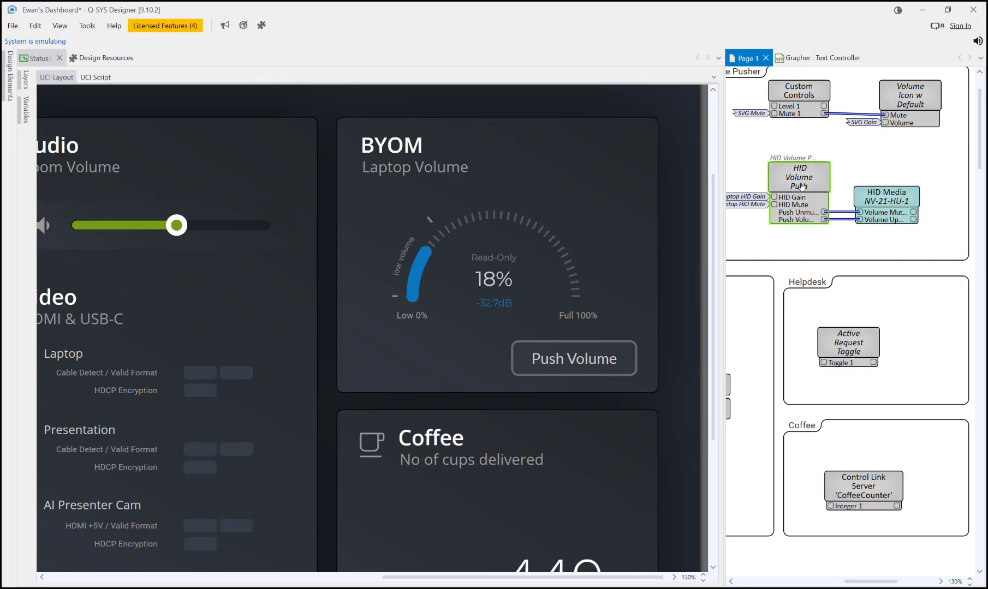
double_click(801, 187)
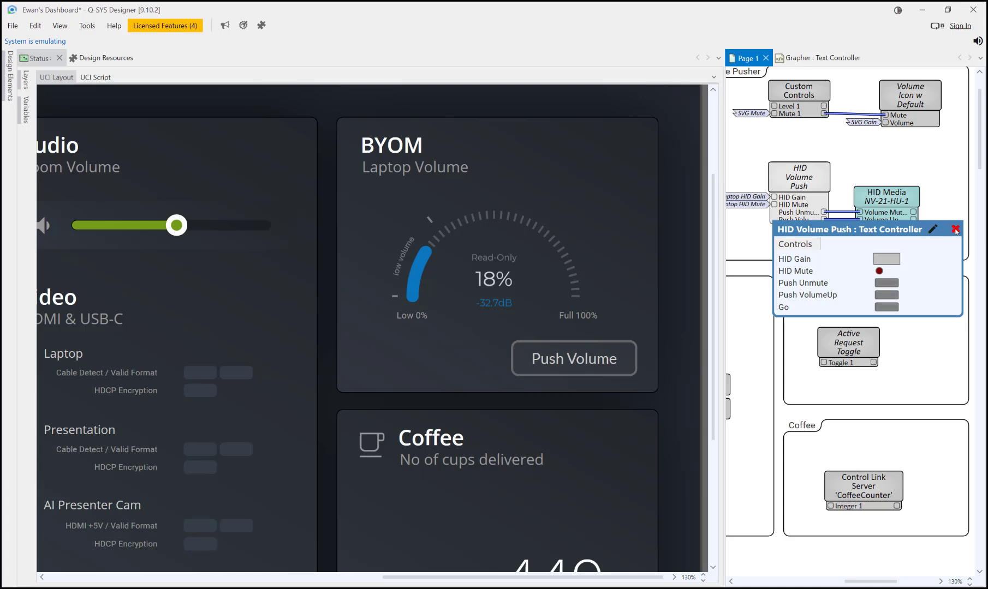
left_click(955, 231)
Scroll the schematic left and zoom out to 100% to show all groups
scroll(862, 436, "up", 2)
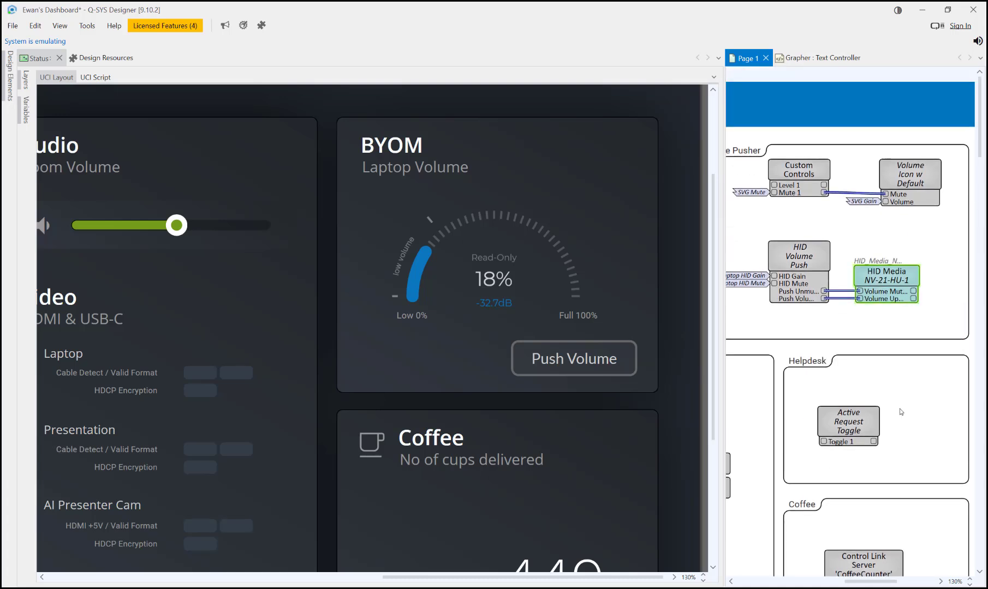
left_click(838, 557)
left_click_drag(859, 583, 814, 580)
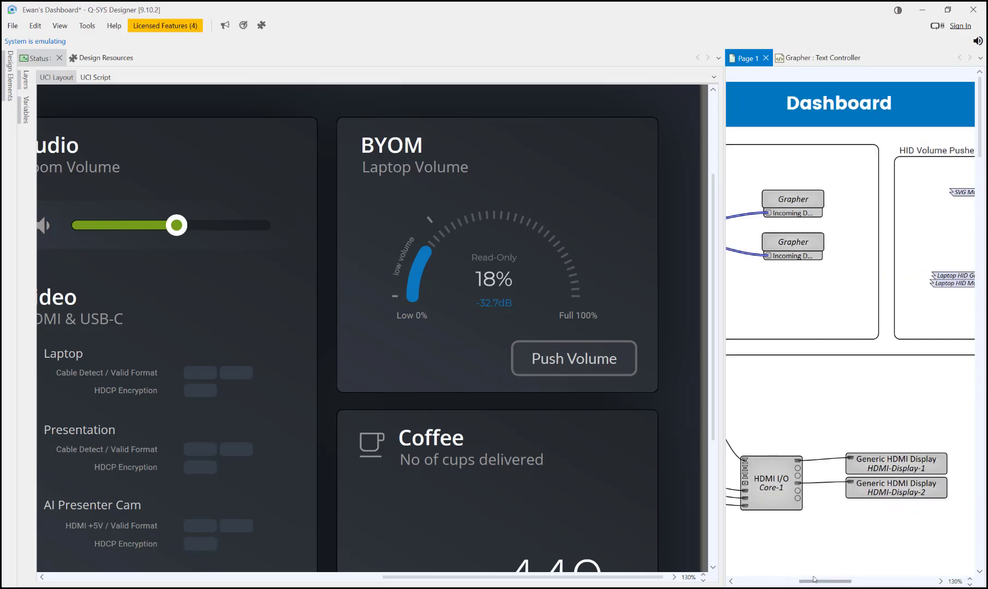
key("ctrl+minus")
Inspect the BYOM gauge and Help Desk card, then show the Design Resources with the Q-SYS Style stylesheet
left_click(601, 311)
scroll(503, 305, "down", 5)
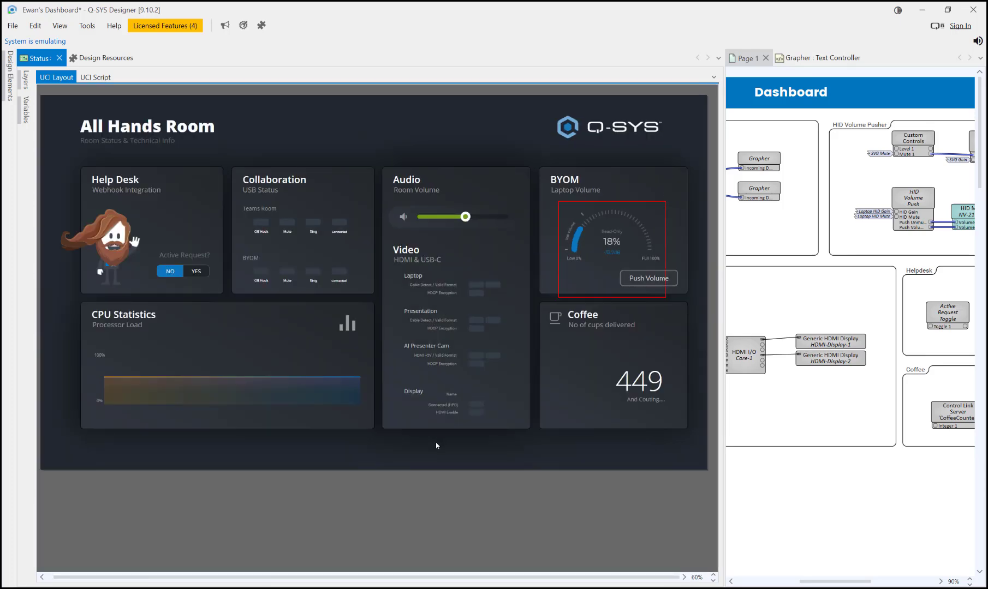
left_click(418, 437)
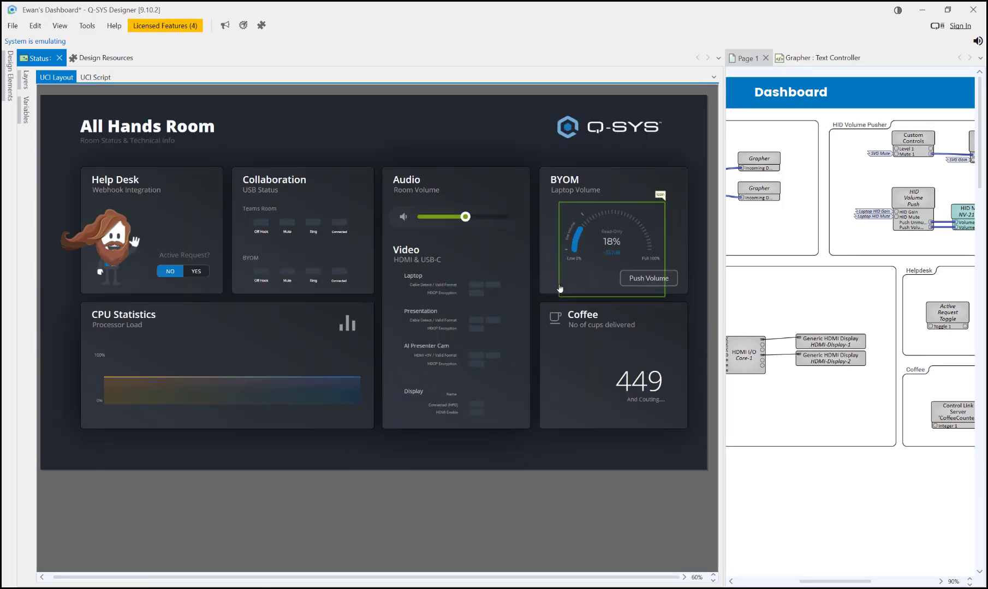
scroll(175, 288, "up", 3)
scroll(145, 356, "up", 5)
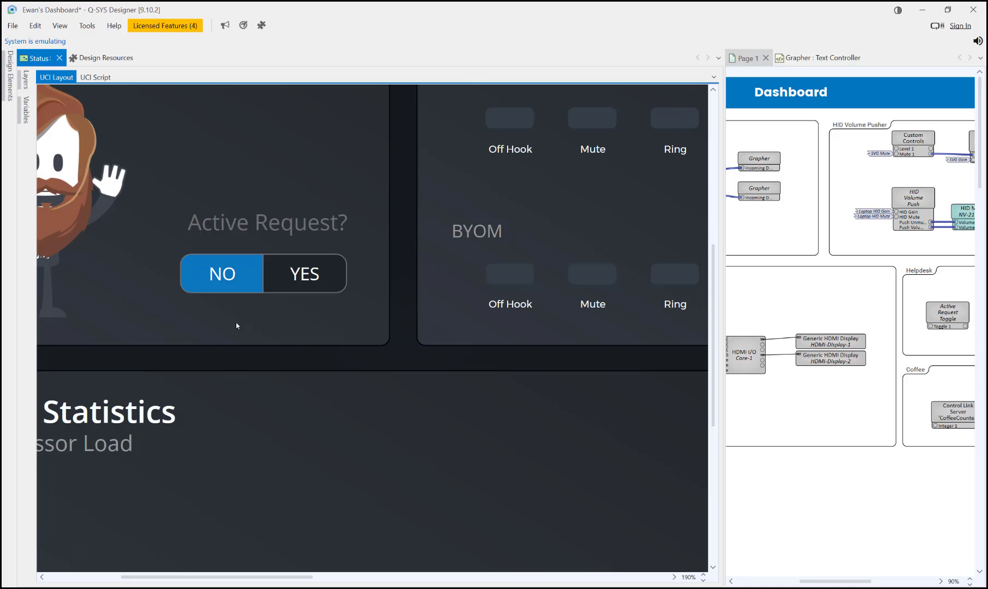
left_click(99, 56)
scroll(508, 404, "down", 17)
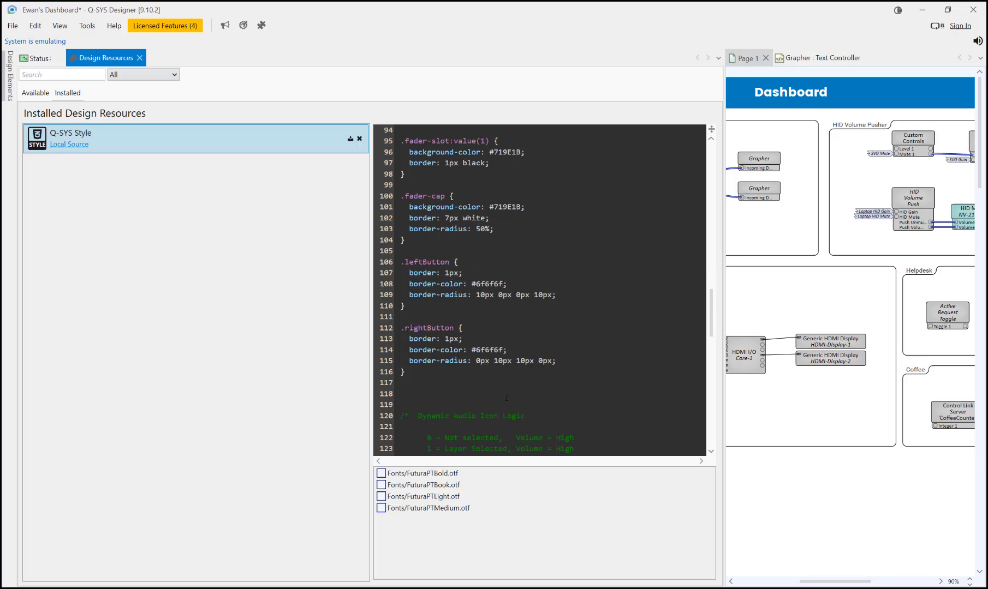
scroll(506, 398, "down", 13)
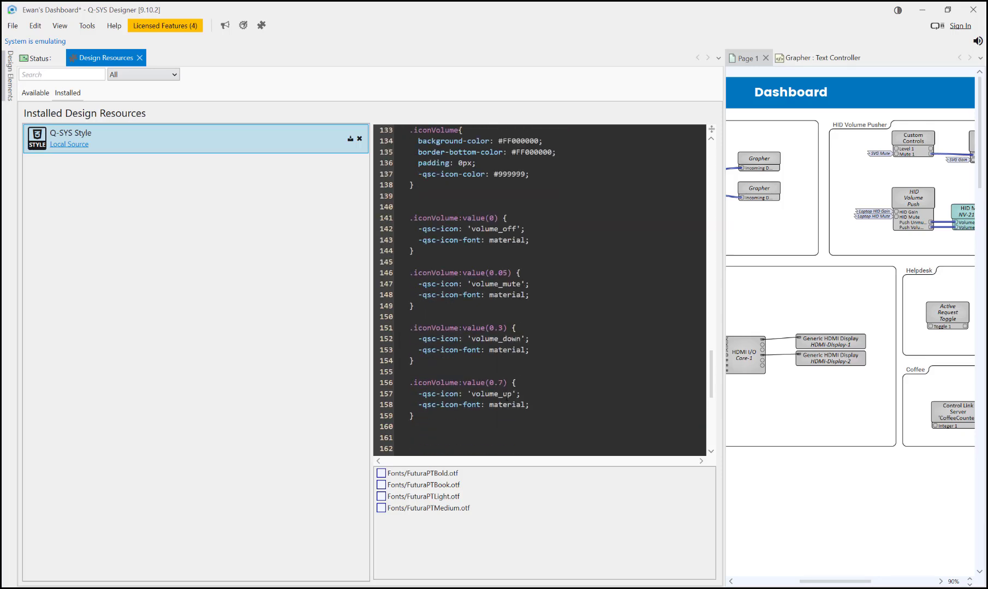
scroll(507, 398, "down", 4)
scroll(507, 398, "up", 4)
left_click(431, 416)
left_click_drag(445, 382, 414, 207)
scroll(564, 297, "up", 1)
left_click(564, 297)
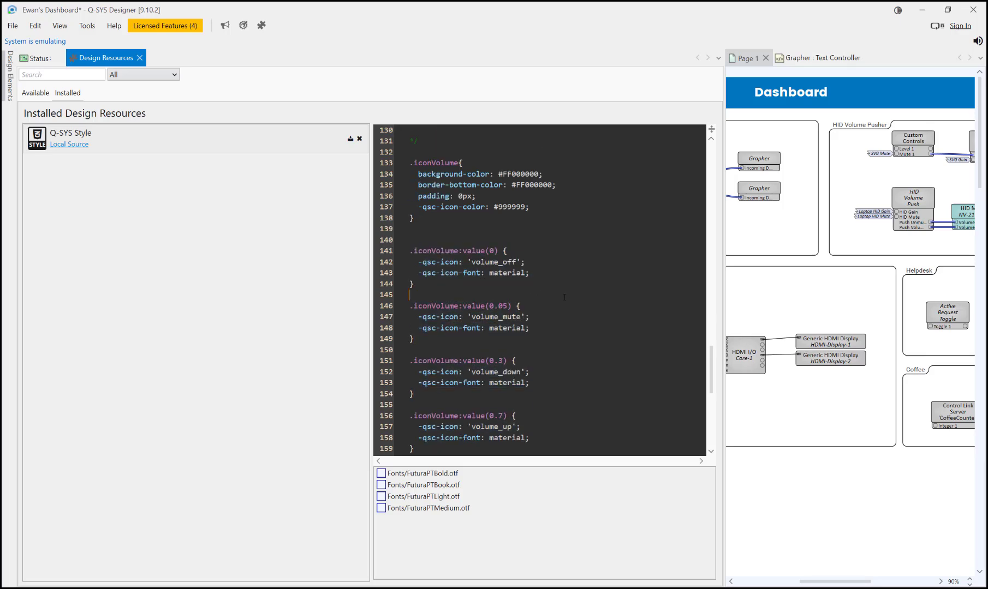
scroll(564, 297, "up", 19)
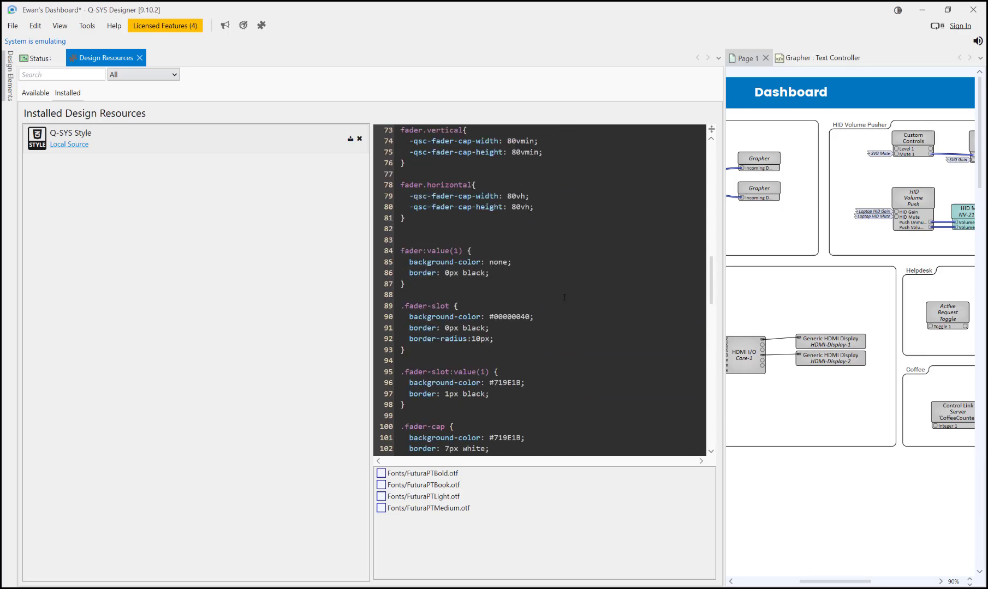
scroll(564, 297, "up", 14)
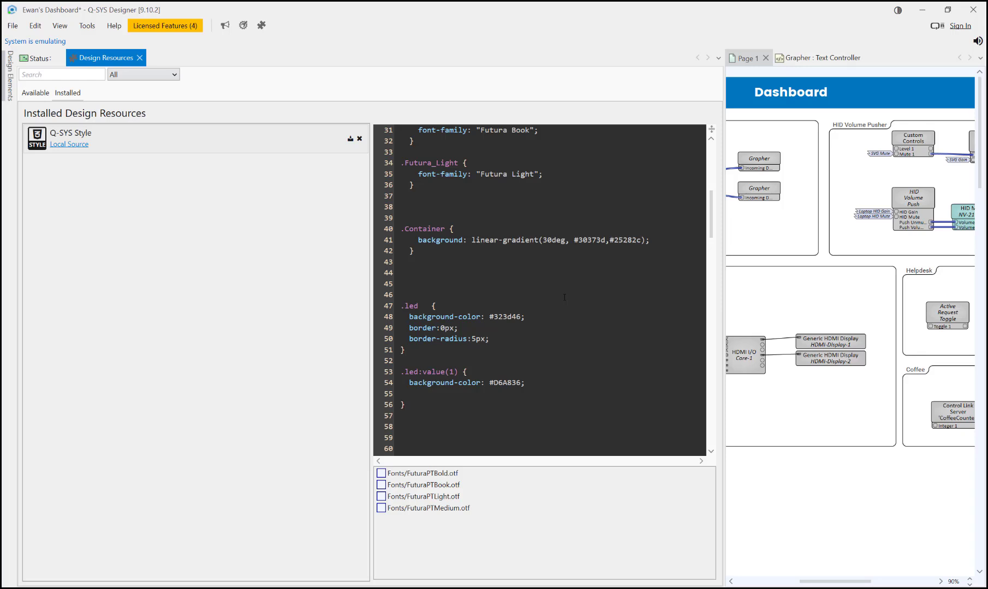
scroll(564, 297, "up", 6)
scroll(565, 297, "down", 10)
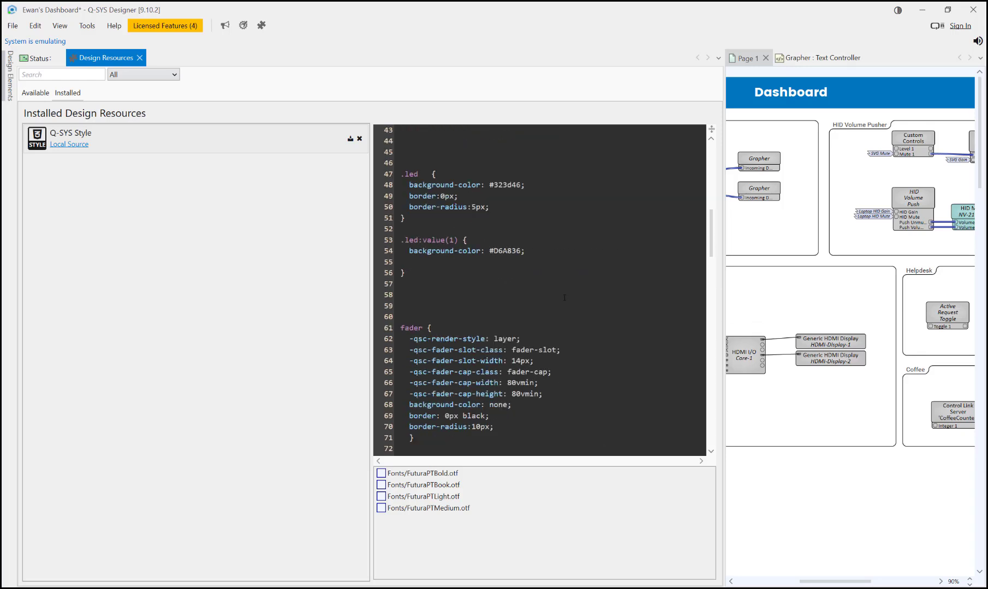
scroll(564, 297, "down", 4)
scroll(564, 298, "down", 1)
scroll(403, 168, "down", 3)
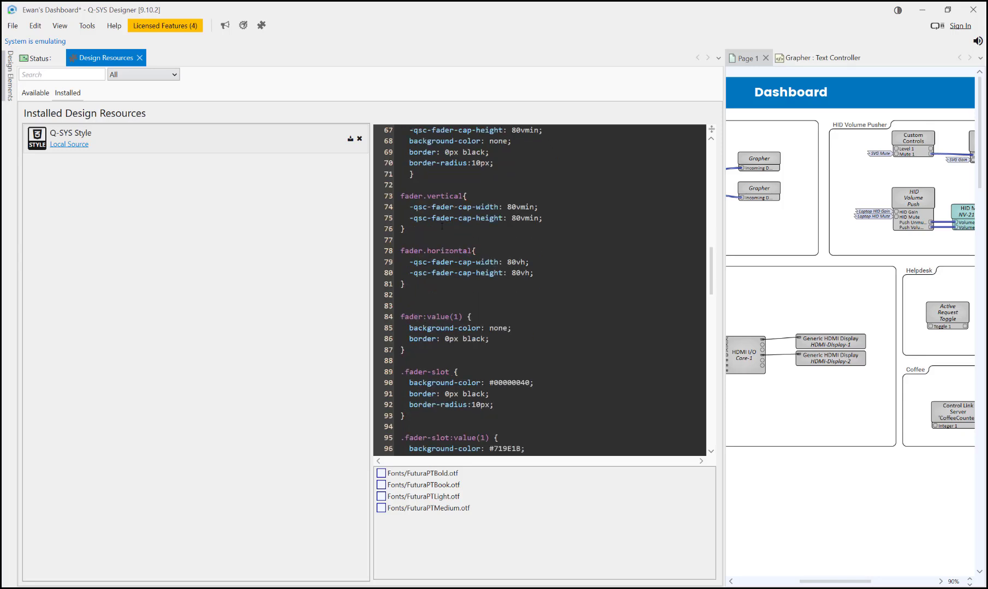
scroll(441, 229, "down", 6)
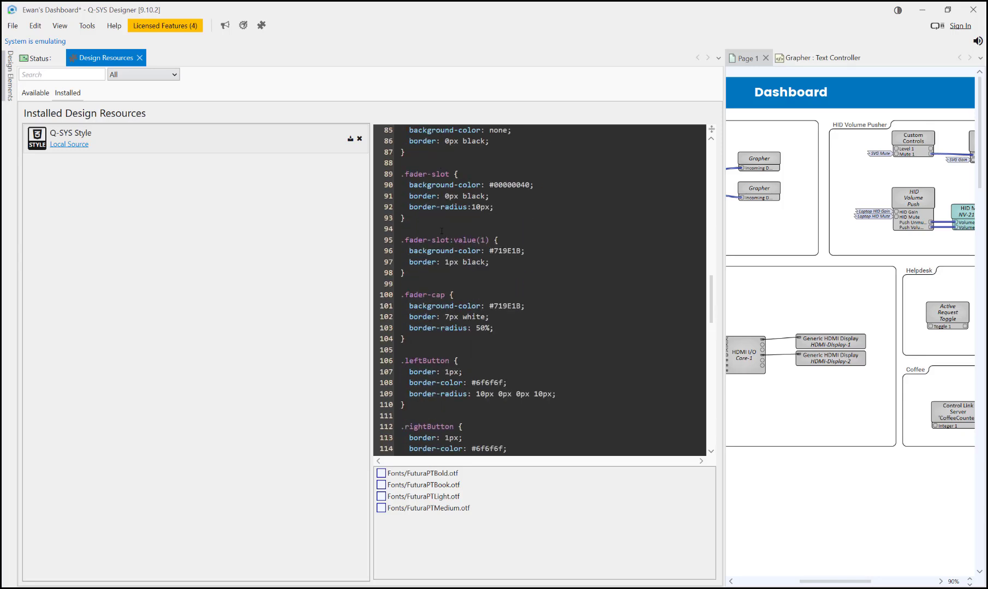
scroll(466, 344, "down", 2)
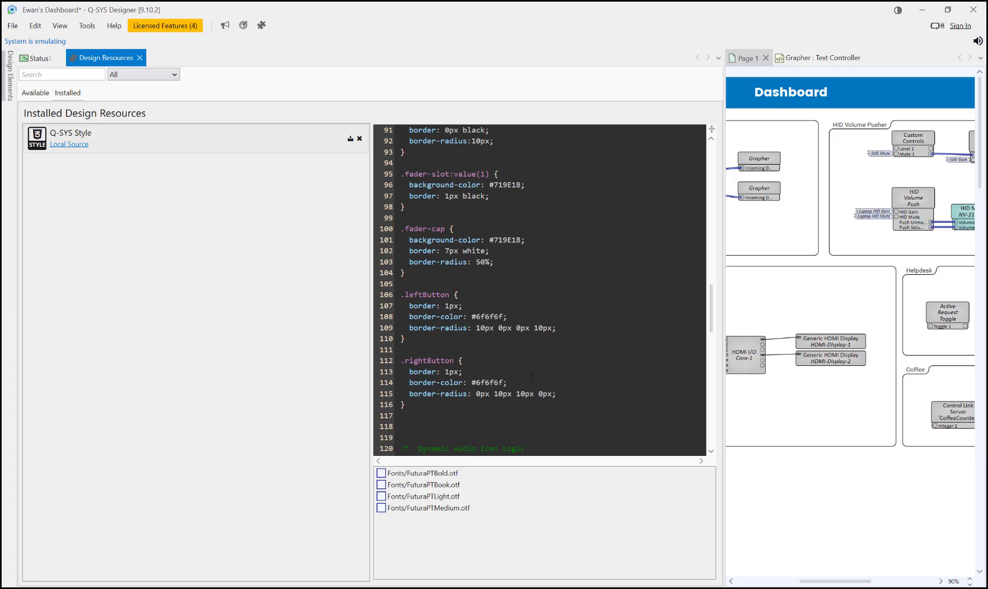
left_click_drag(562, 397, 402, 393)
left_click(504, 363)
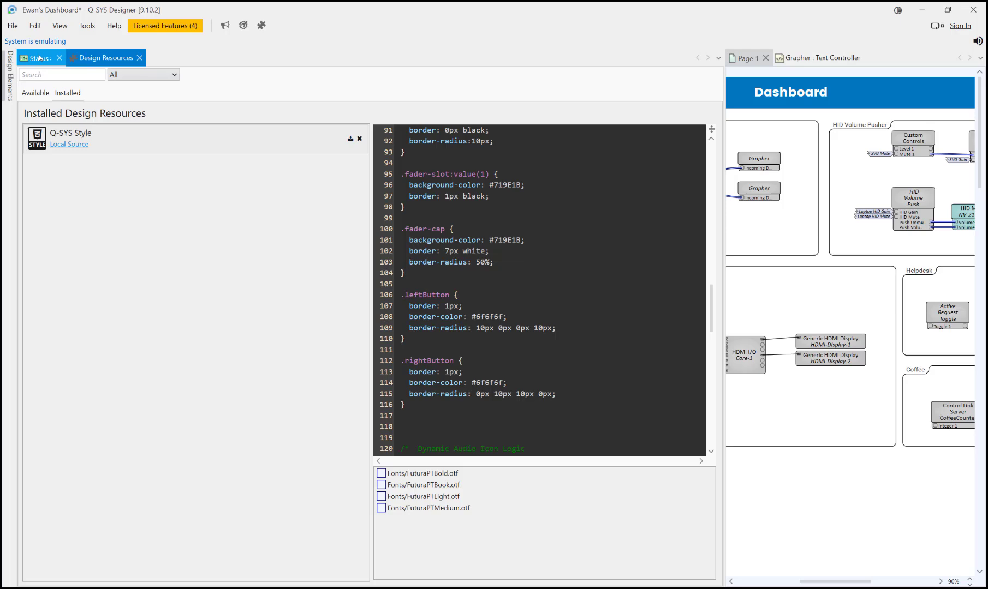
Return to the Status dashboard layout at 60% zoom and raise the Room Volume fader
left_click(38, 58)
scroll(456, 346, "down", 5)
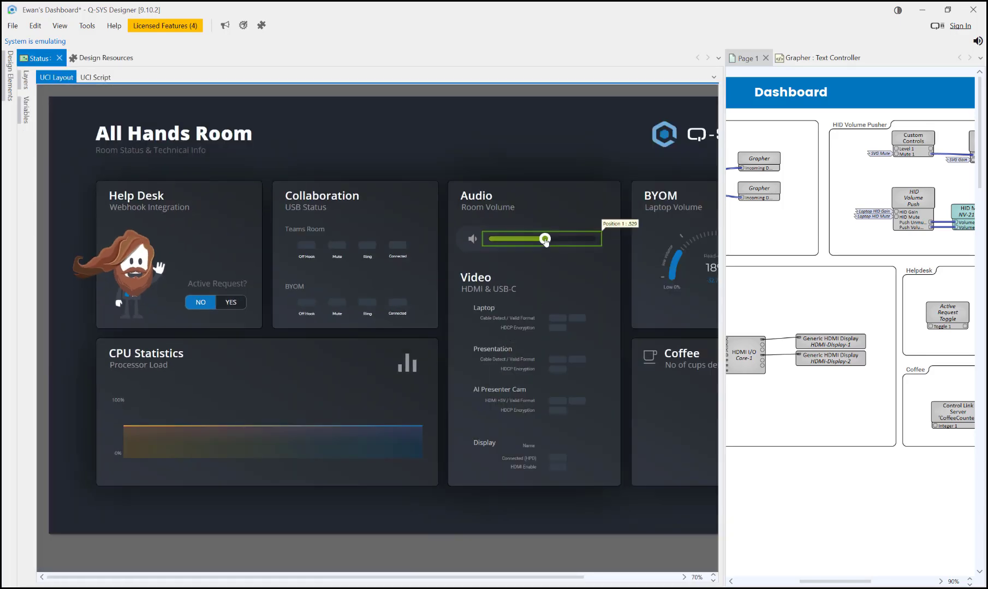
mouse_move(557, 242)
left_mouse_down()
mouse_move(578, 245)
mouse_move(503, 247)
mouse_move(549, 249)
left_mouse_up()
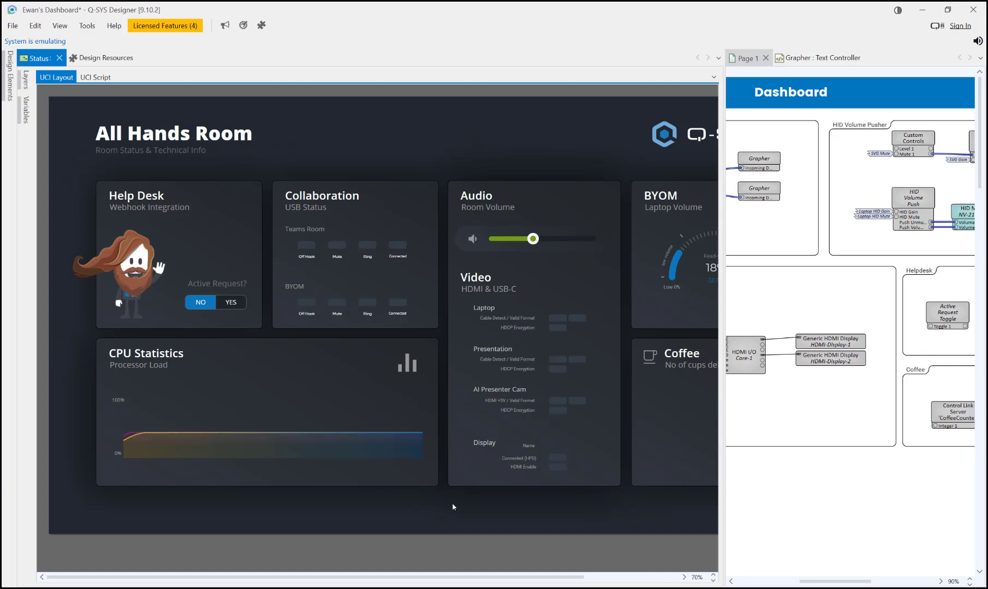
Scroll the schematic left to view the rest of the design
left_click_drag(364, 582, 369, 580)
scroll(381, 522, "down", 1)
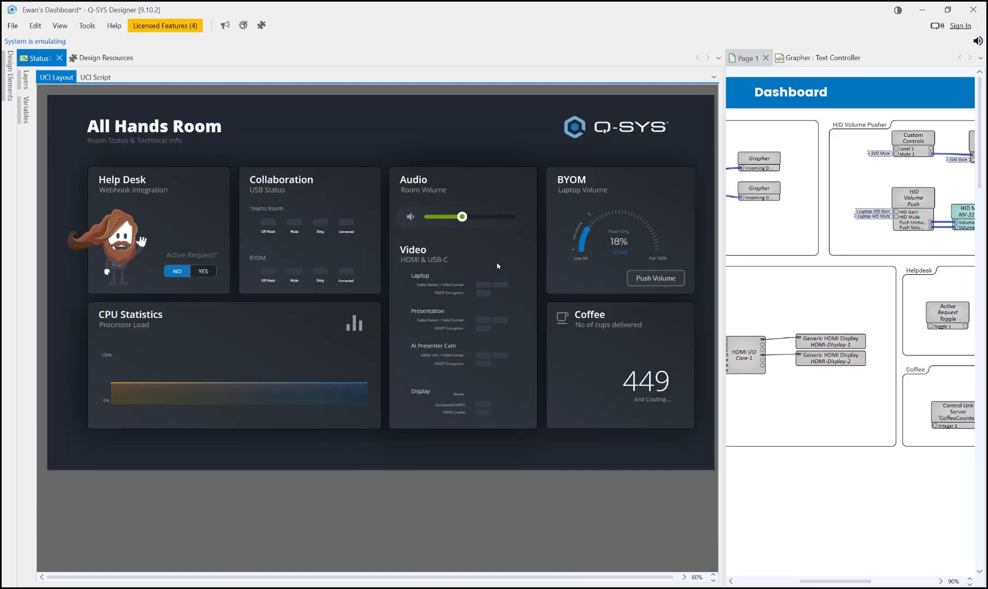
left_click_drag(516, 578, 523, 578)
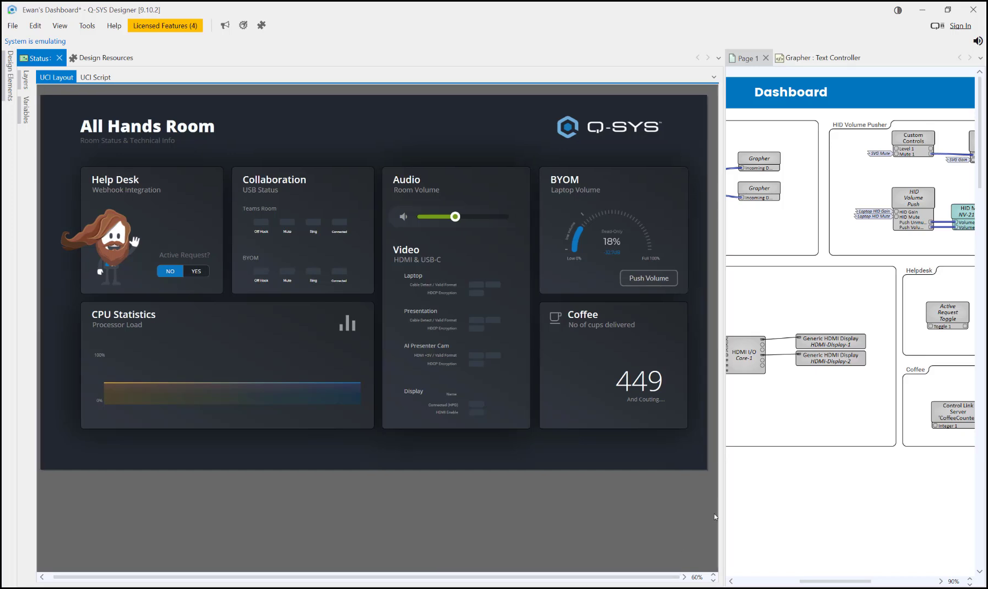
left_click_drag(818, 582, 751, 585)
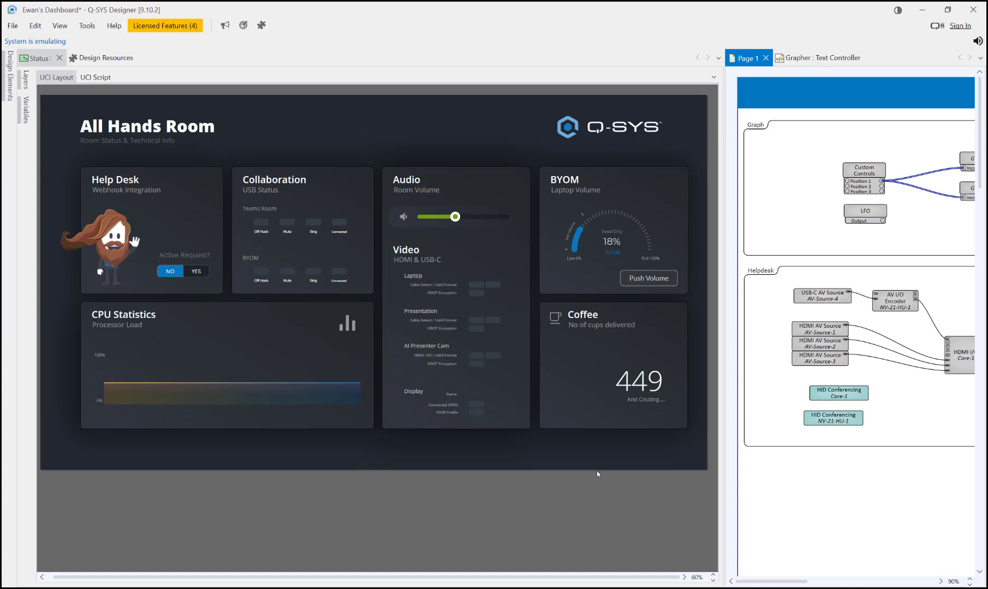